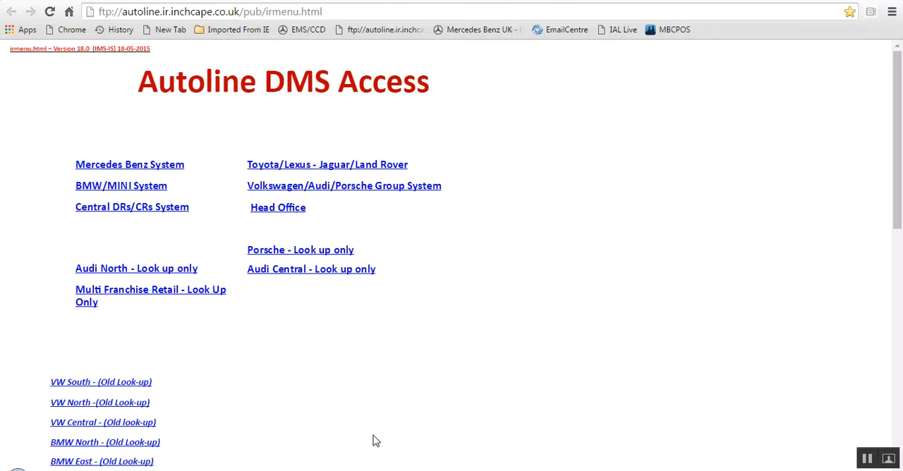
Switch to the open Toyota/Lexus CRM session and open the overdue 24 Hour Follow up in the diary.
mouse_move(297, 470)
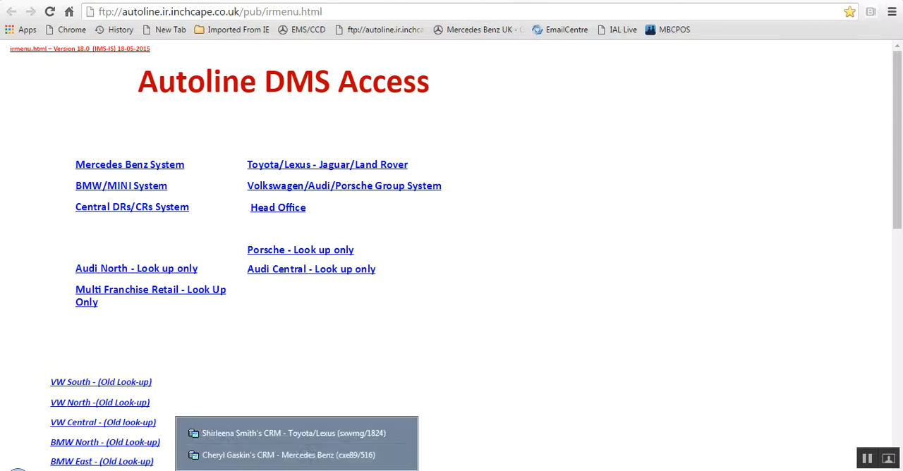
click(303, 435)
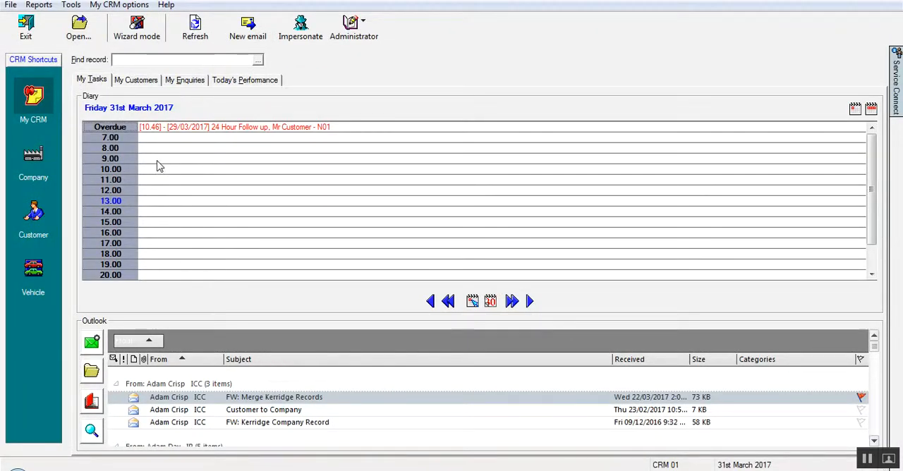
double_click(298, 131)
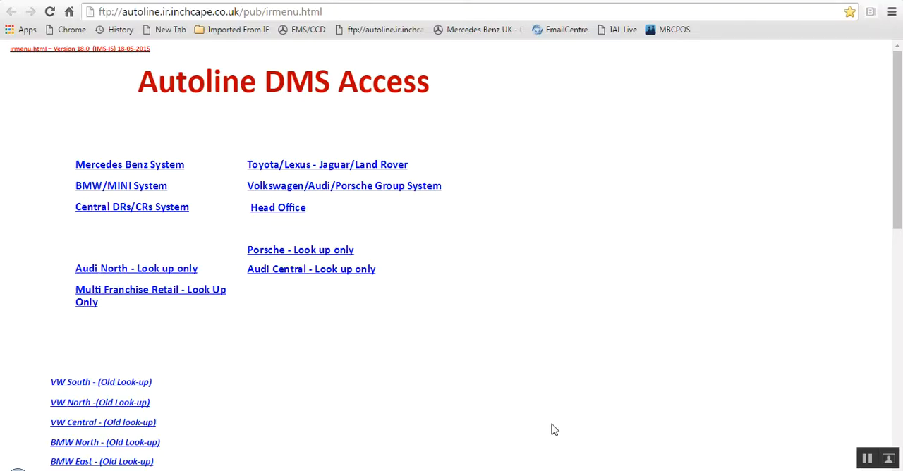
Log in to the Toyota/Lexus - Jaguar/Land Rover system with the login name and account password.
click(374, 166)
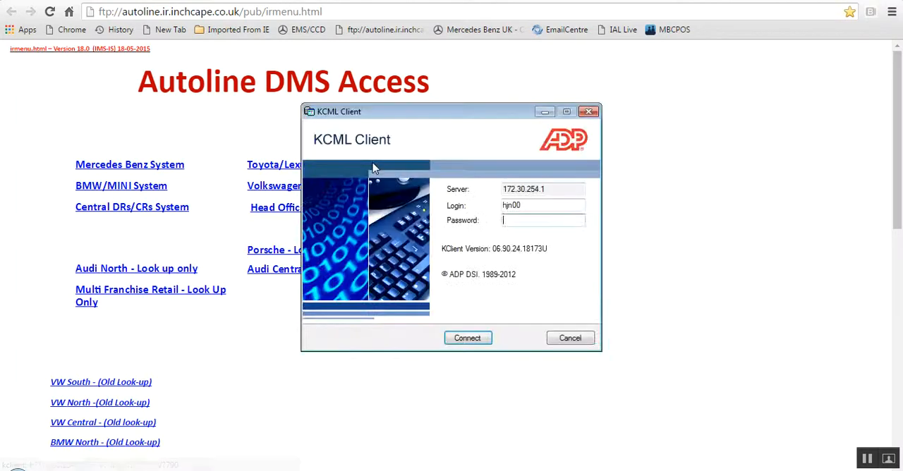
double_click(519, 205)
text(sxwmg)
key(Tab)
text(*******)
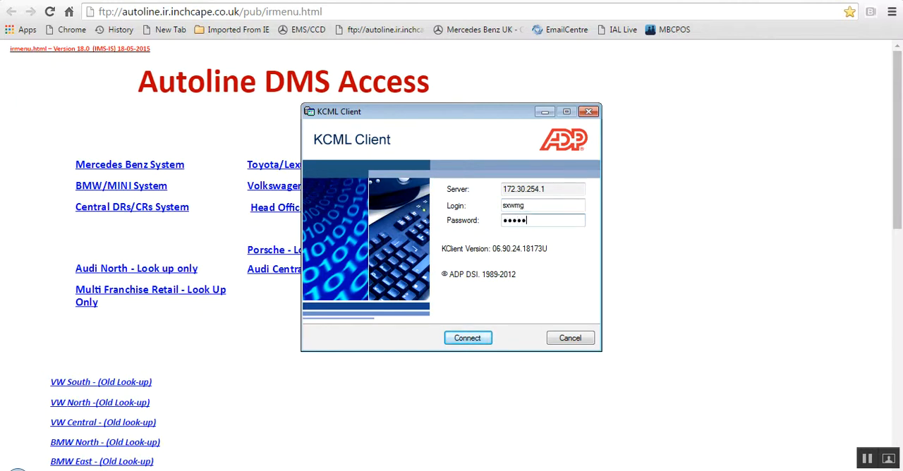
click(467, 336)
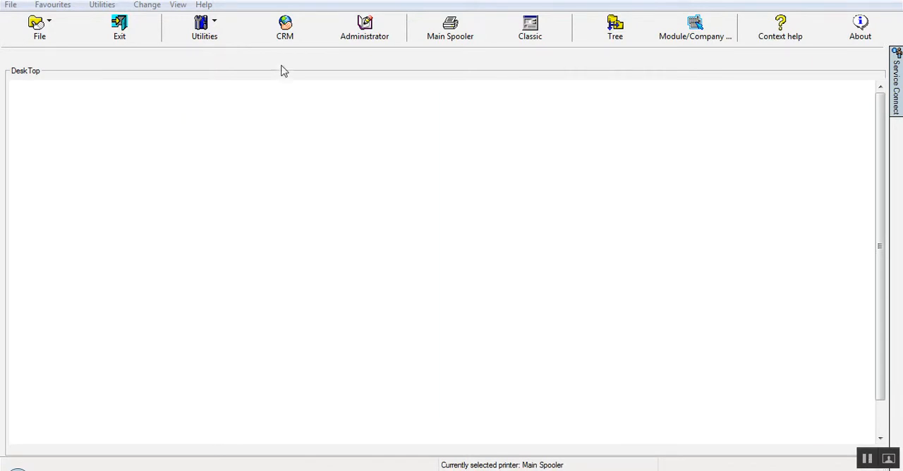
Start CRM and open the diary for Friday 31/03/2017 from the week view.
click(282, 31)
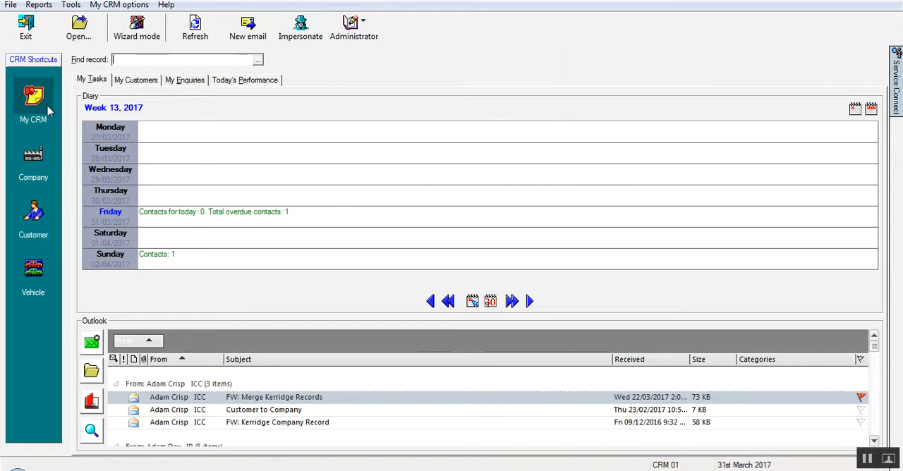
double_click(206, 213)
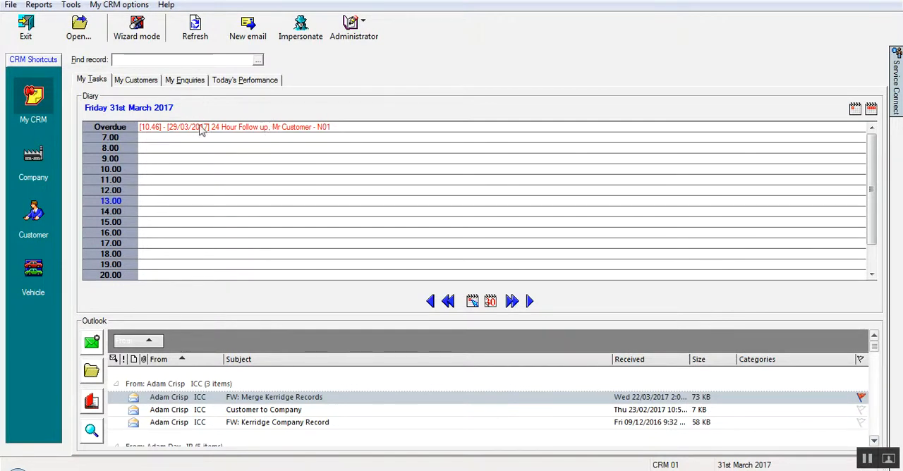
Search the customer records for "test cv7" and load the first customer listed.
click(31, 219)
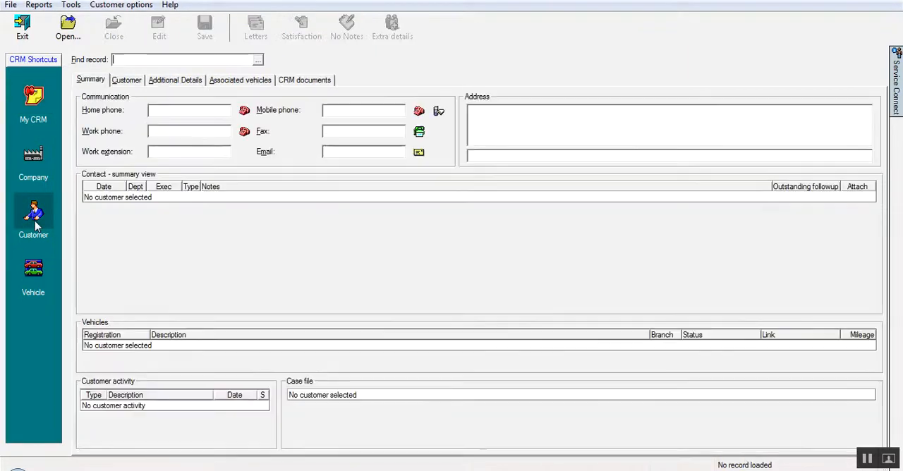
click(125, 61)
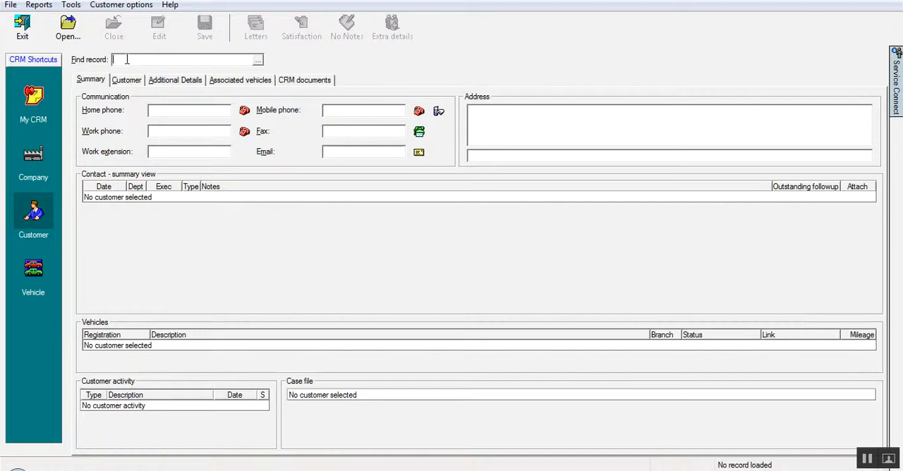
text(cv7)
key(Return)
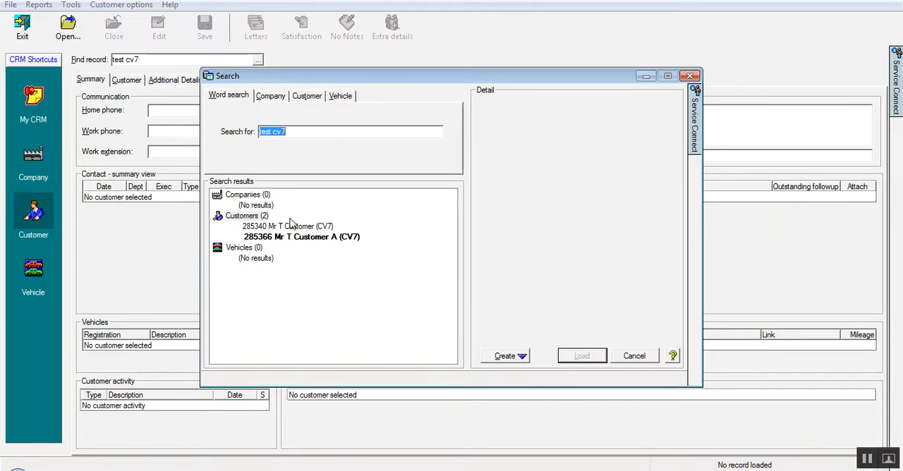
click(290, 227)
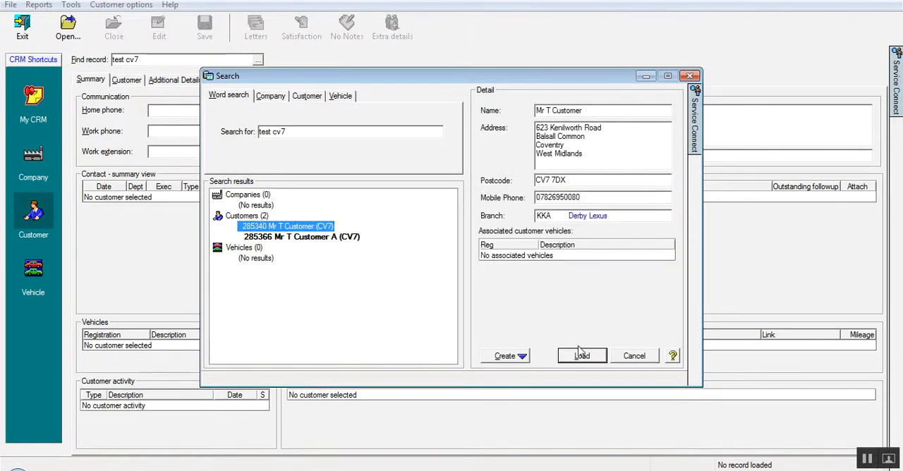
click(582, 355)
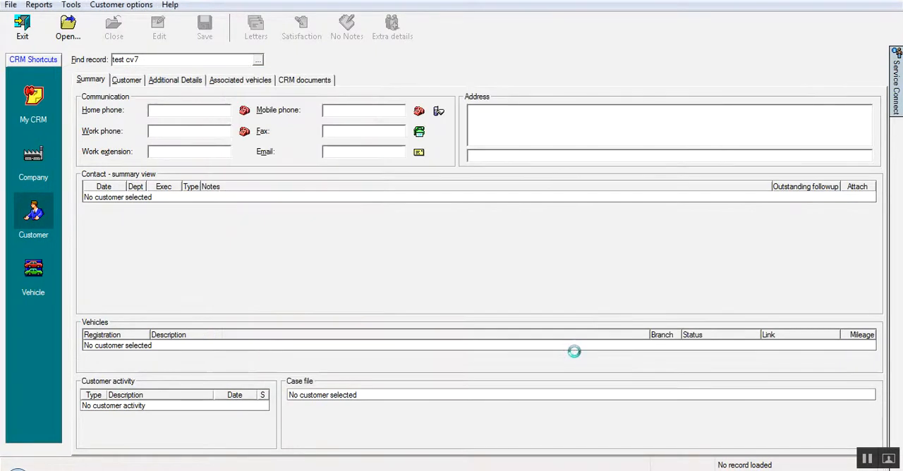
click(445, 328)
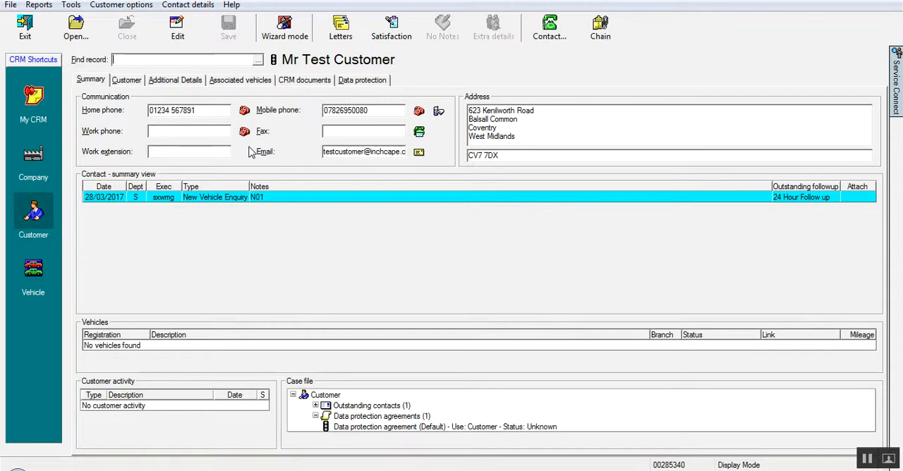
Edit the customer record so that the e-mail address ends in .co.uk.
click(169, 29)
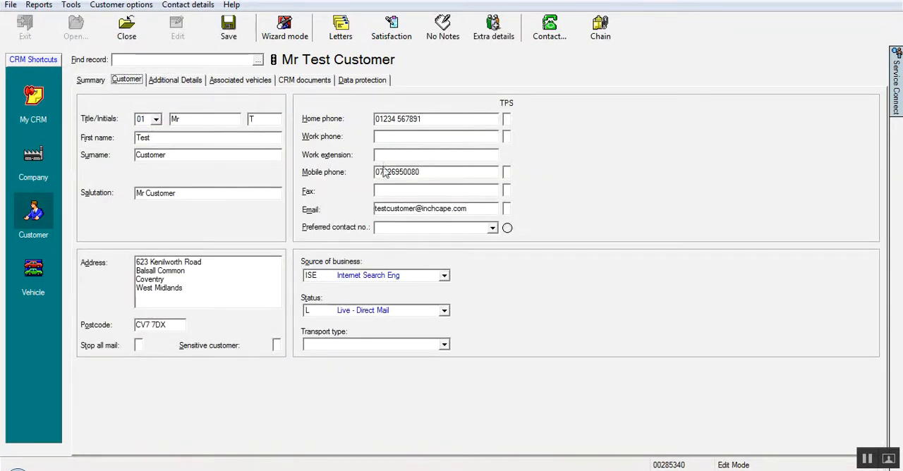
click(480, 209)
key(BackSpace)
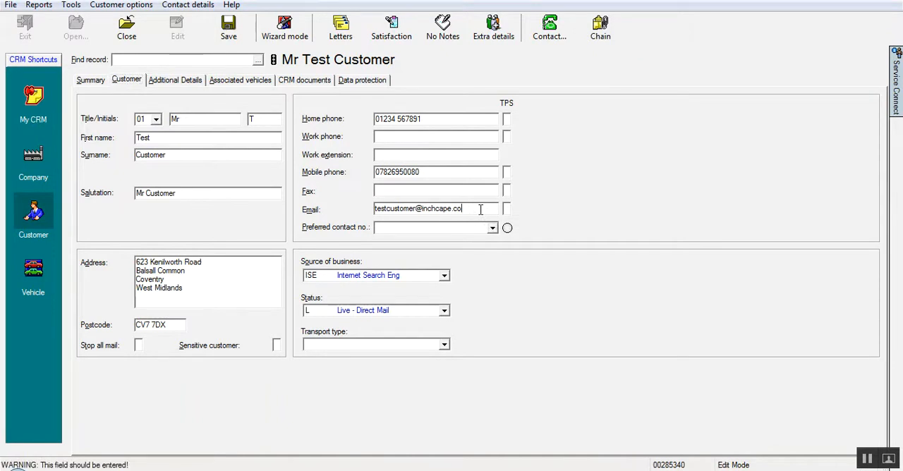
text(.uk)
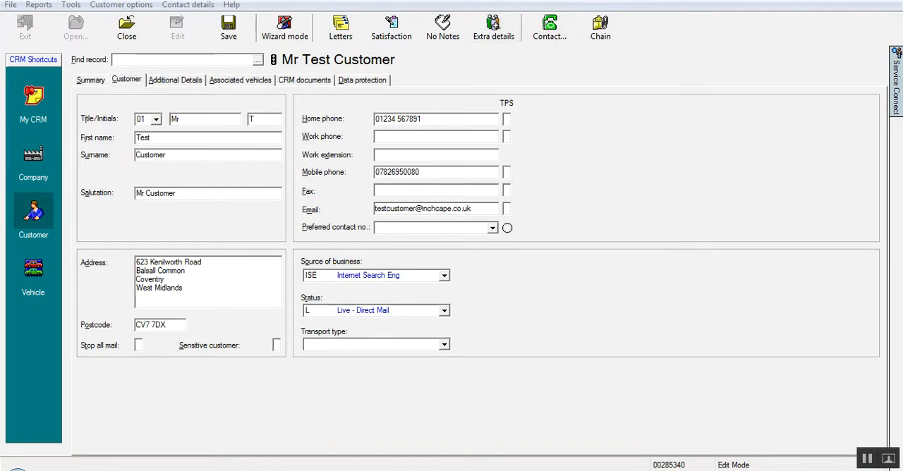
Create an extra customer details record with franchise Lexus, model CT and variant LX000546, CT 200h 5Dr 1.8 Se-i CVT AU.
click(498, 27)
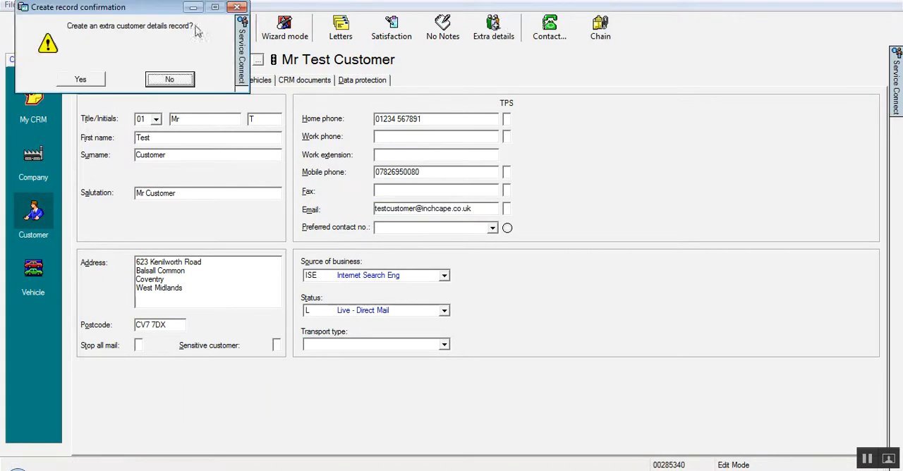
click(88, 82)
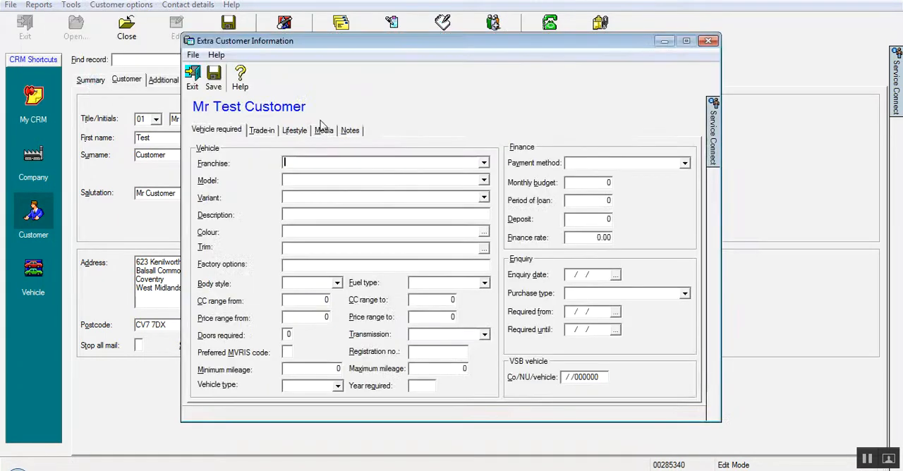
click(485, 165)
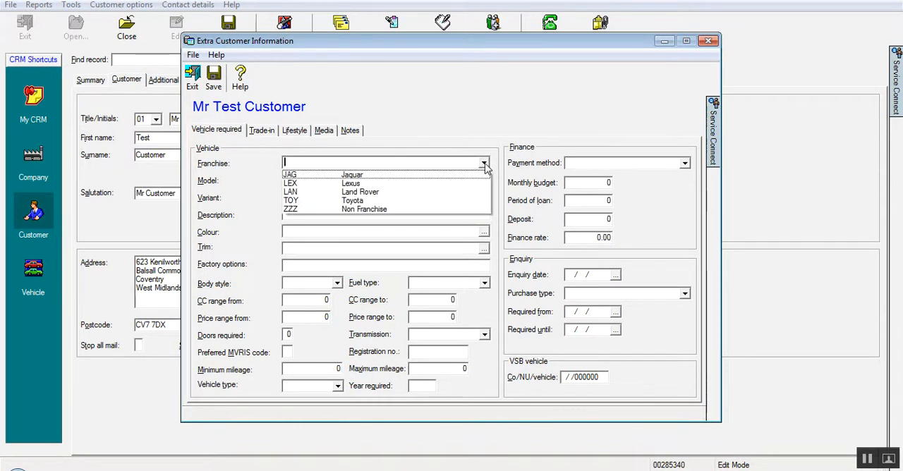
click(484, 164)
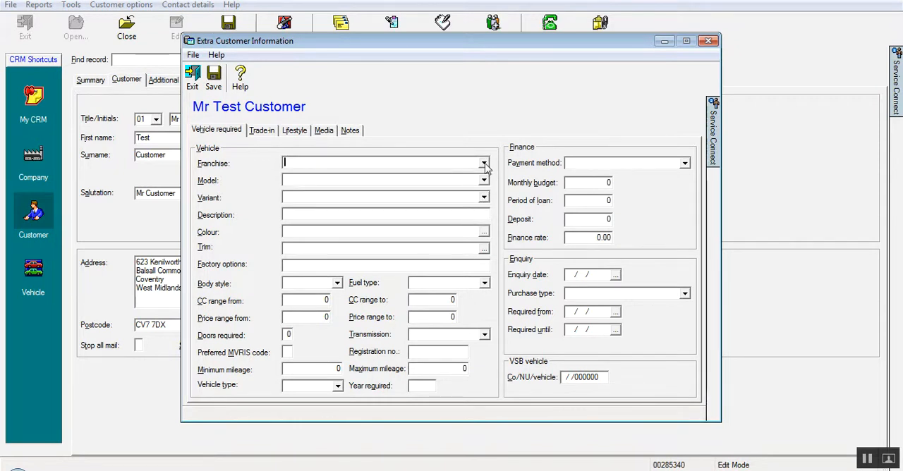
click(485, 164)
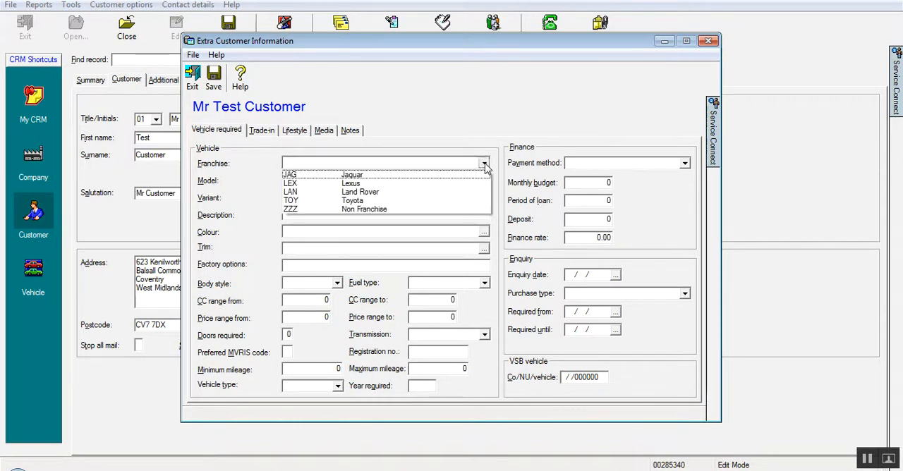
click(407, 184)
click(484, 180)
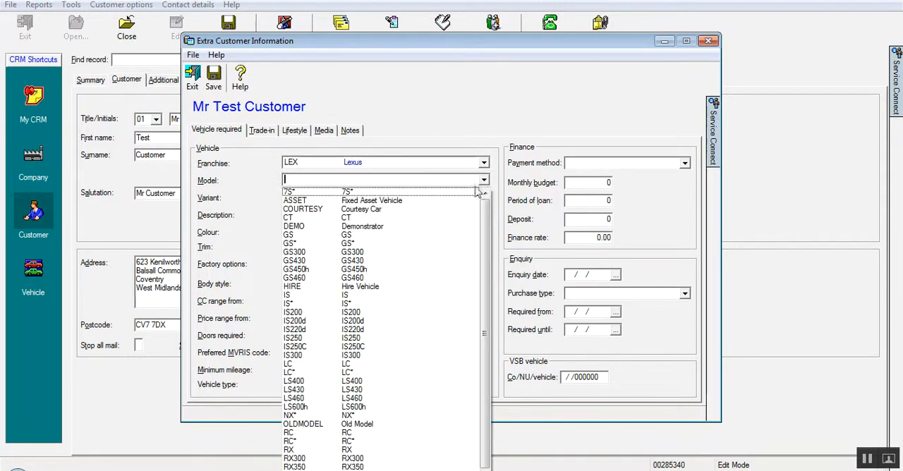
click(388, 218)
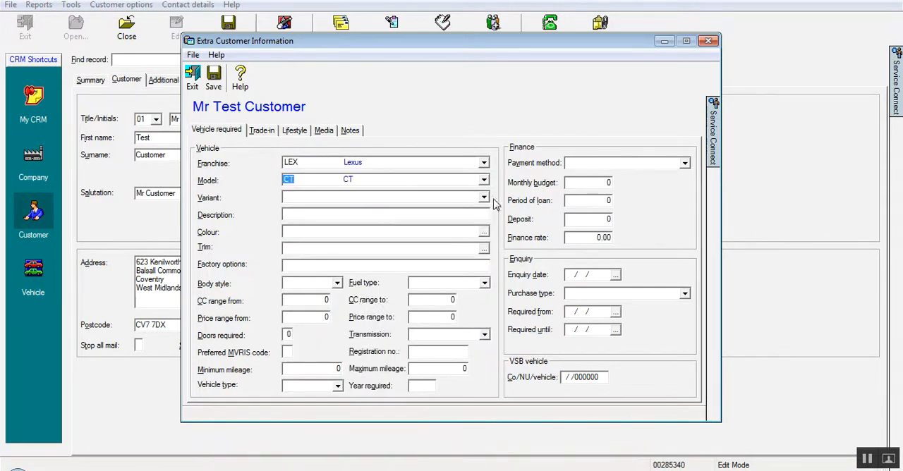
click(484, 200)
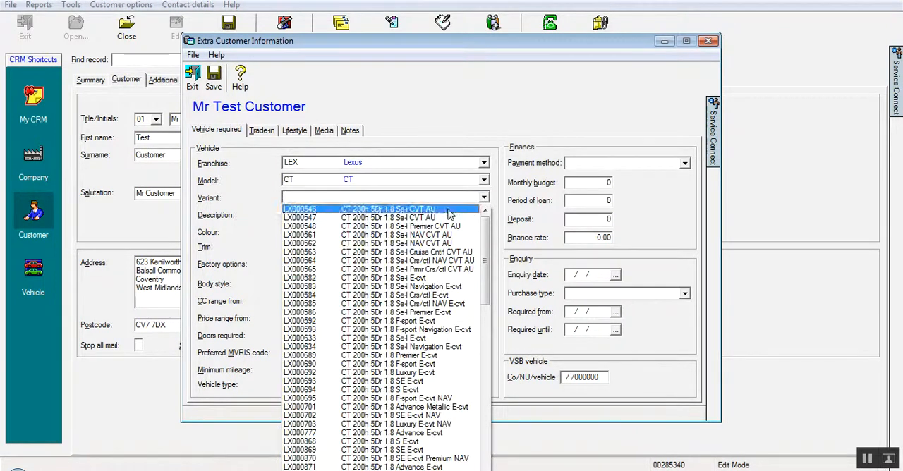
click(457, 210)
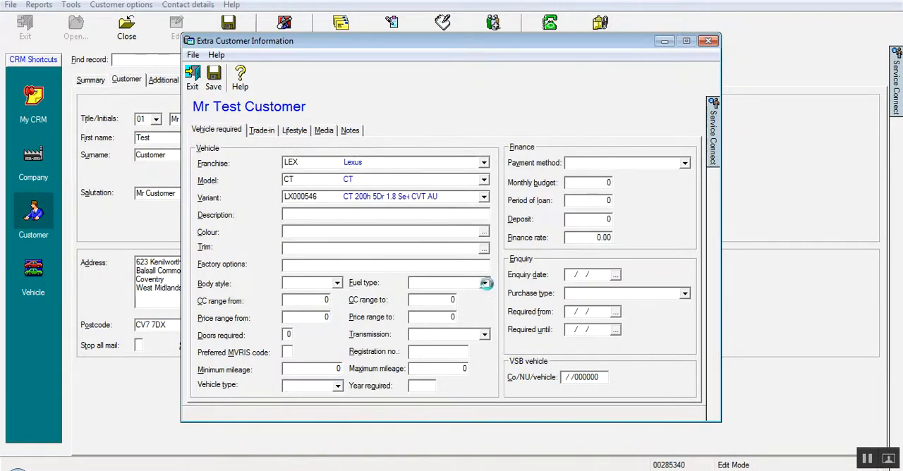
Set the required vehicle's fuel type to Petrol and vehicle type to New, and save the extra customer information.
click(485, 283)
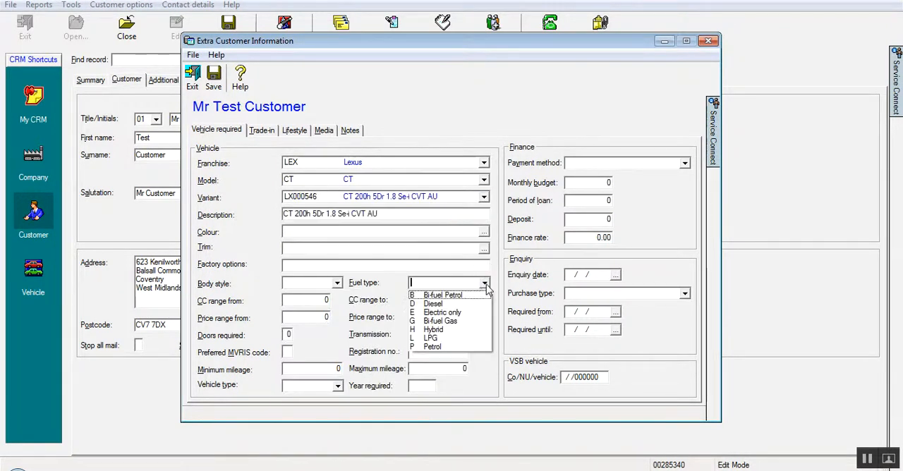
click(434, 347)
click(337, 386)
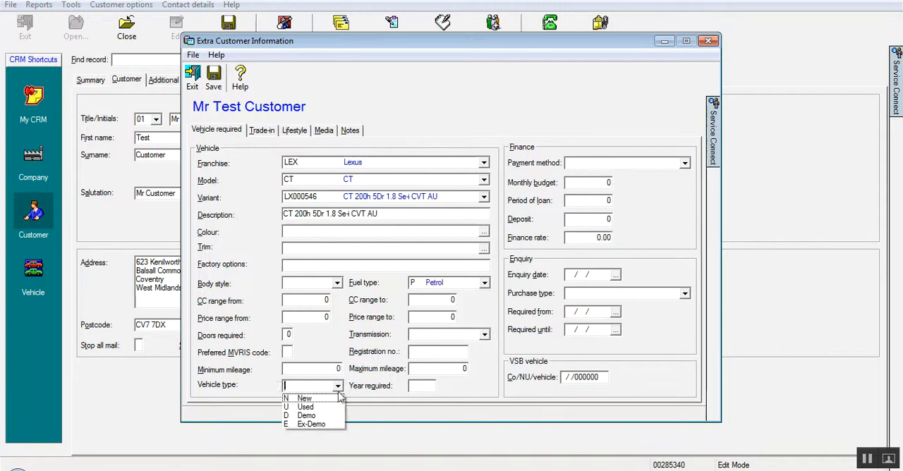
click(335, 401)
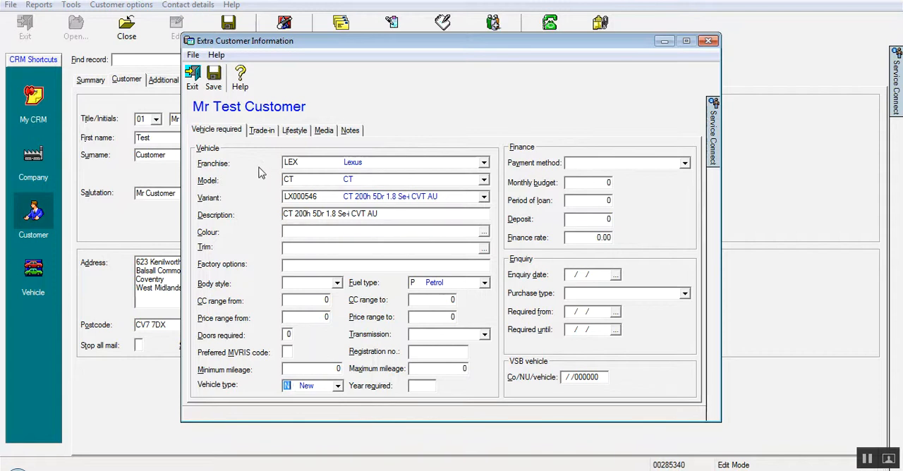
click(214, 83)
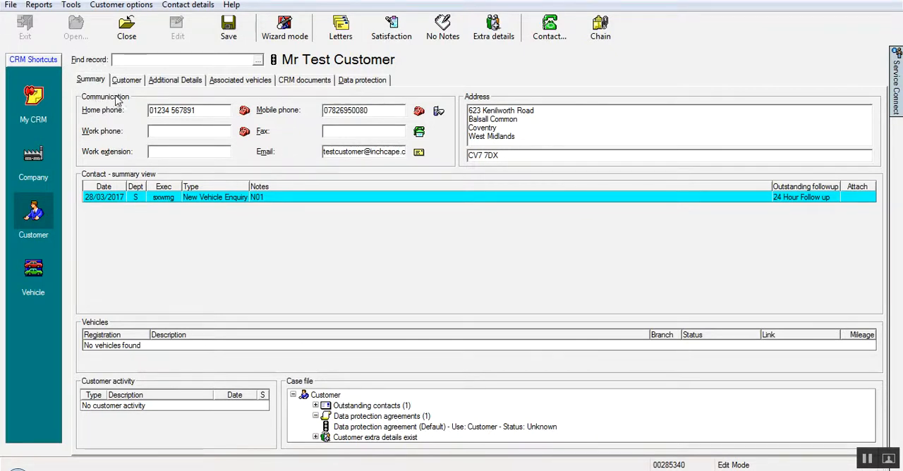
Start a follow-up from the outstanding New Vehicle Enquiry contact and enter "relevant notes" as its description.
double_click(293, 198)
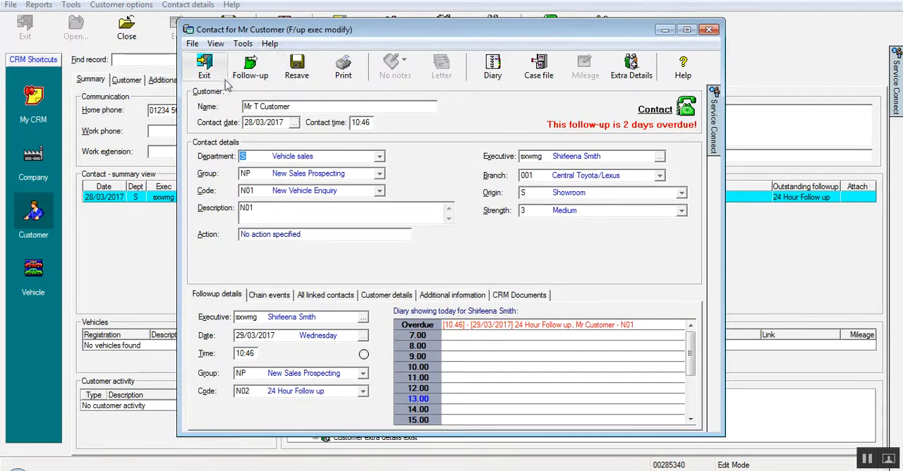
click(255, 66)
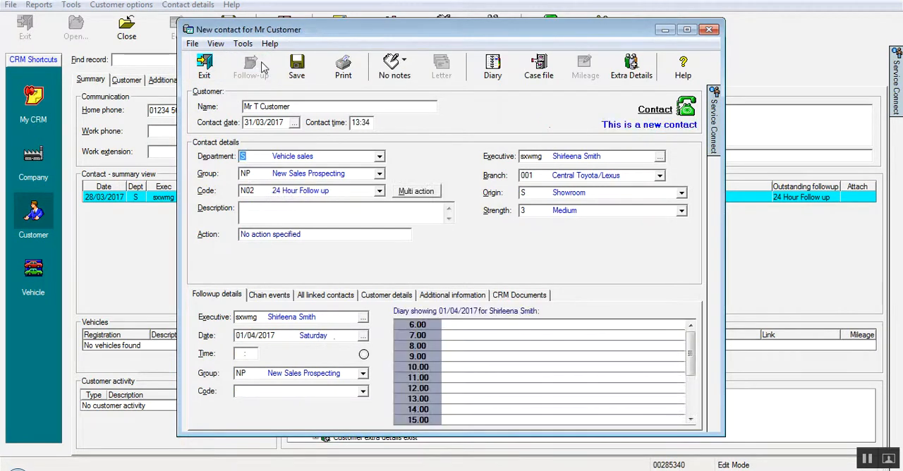
click(336, 212)
text(relevant notes)
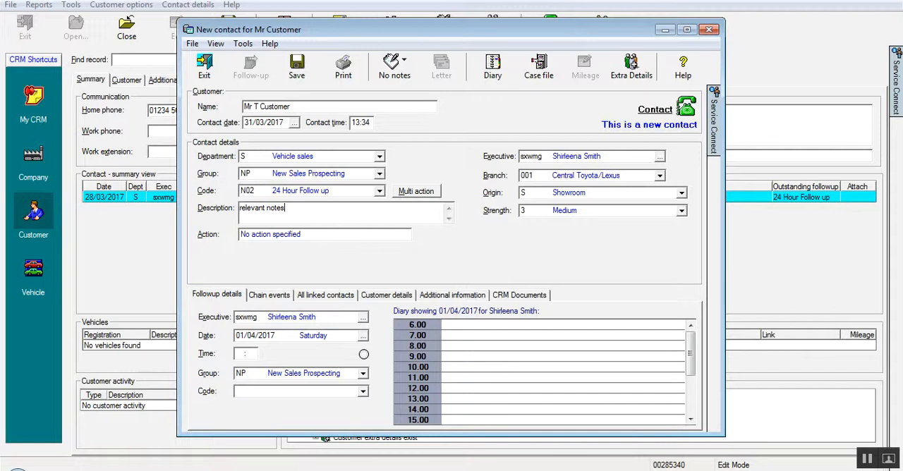
Add the text "test notes" to the new follow-up's contact notes.
click(406, 65)
click(407, 89)
click(378, 143)
text(test notes)
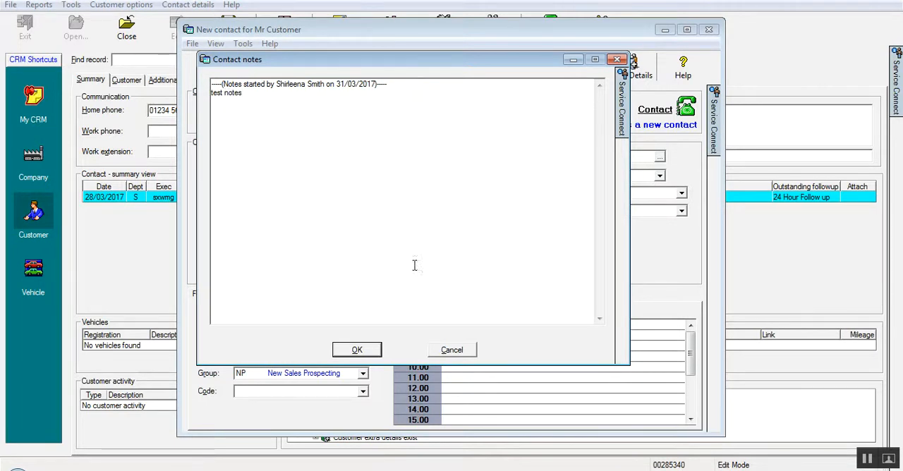
click(358, 350)
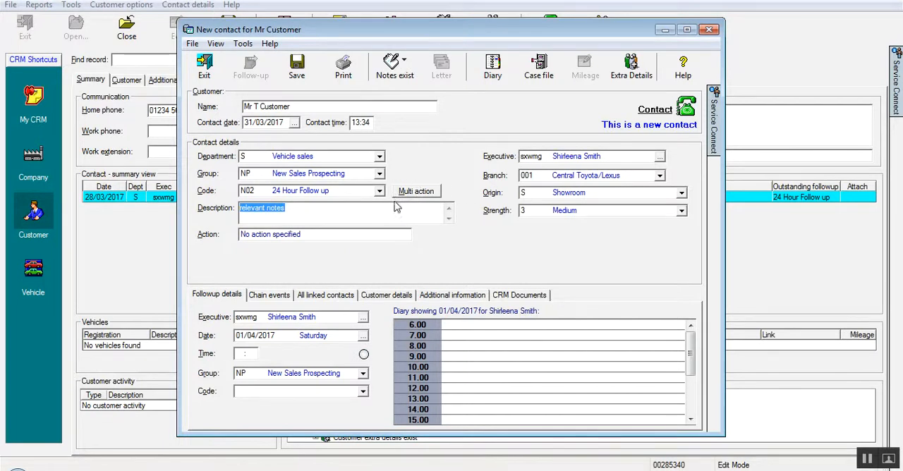
Add Demonstration, Appraise PX and Quotation as multiple actions to the 24 Hour Follow up contact.
click(436, 196)
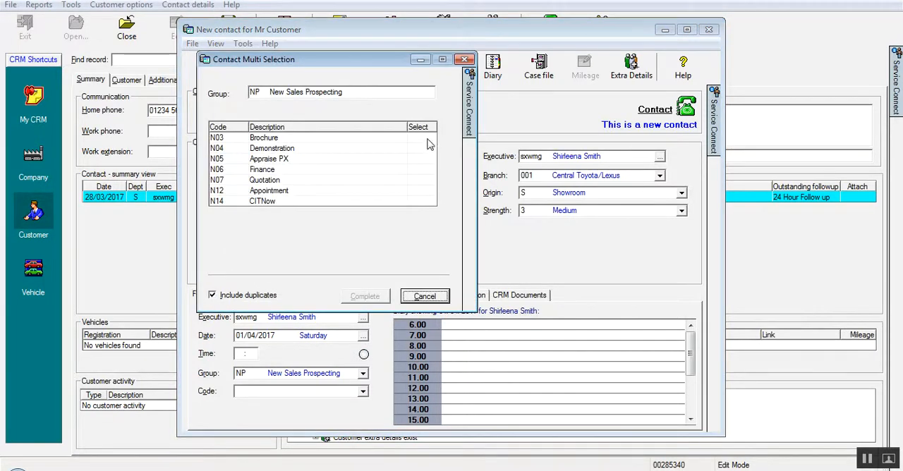
click(423, 148)
click(422, 160)
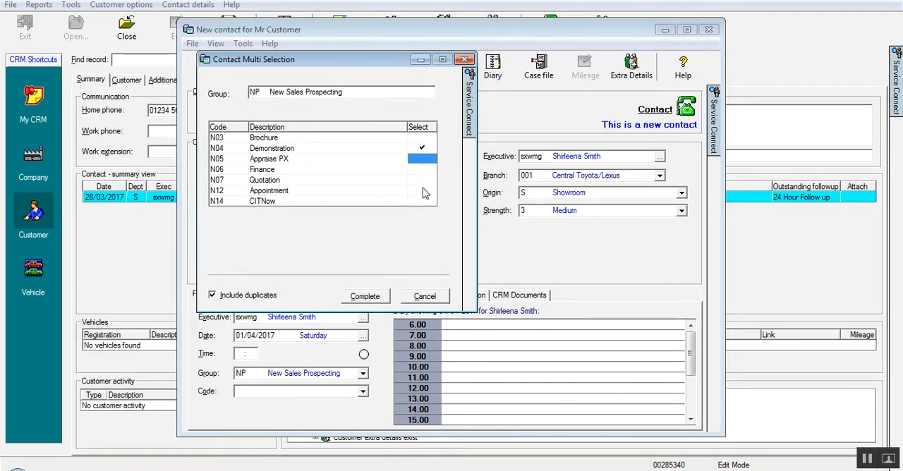
click(422, 181)
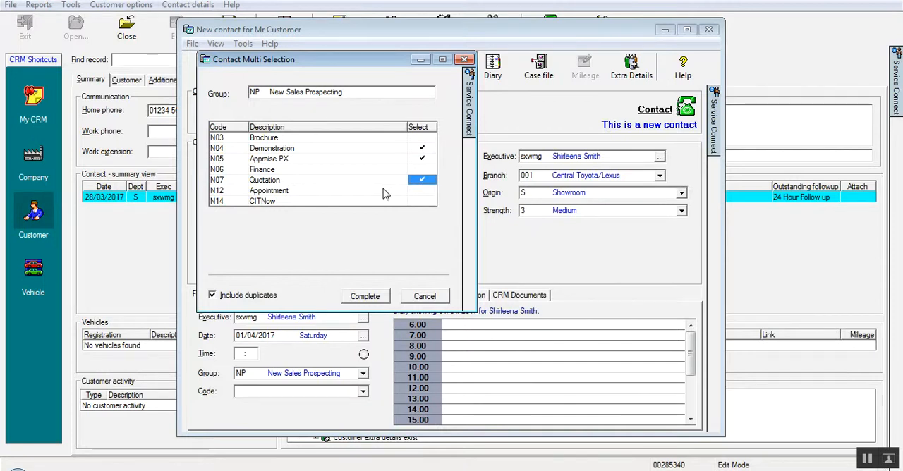
click(378, 302)
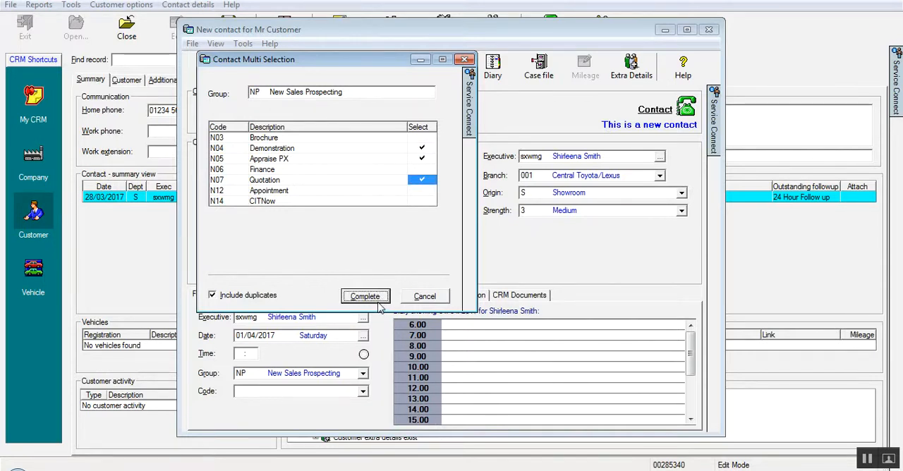
click(389, 221)
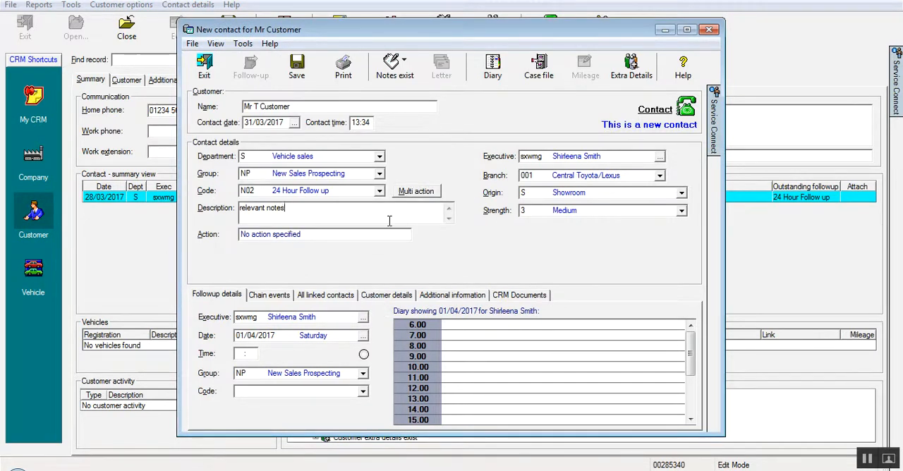
Search the full user list by first name for an alternative follow-up executive, and close it without choosing anyone.
click(538, 154)
click(233, 317)
click(365, 320)
click(364, 320)
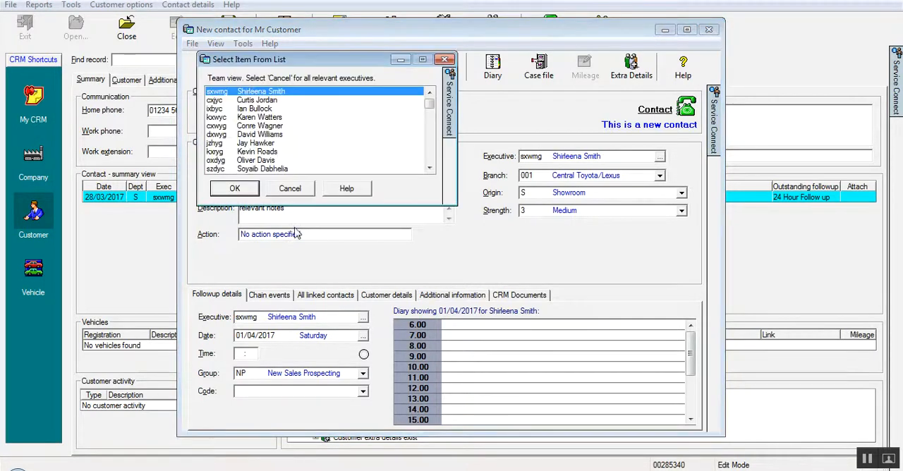
click(288, 191)
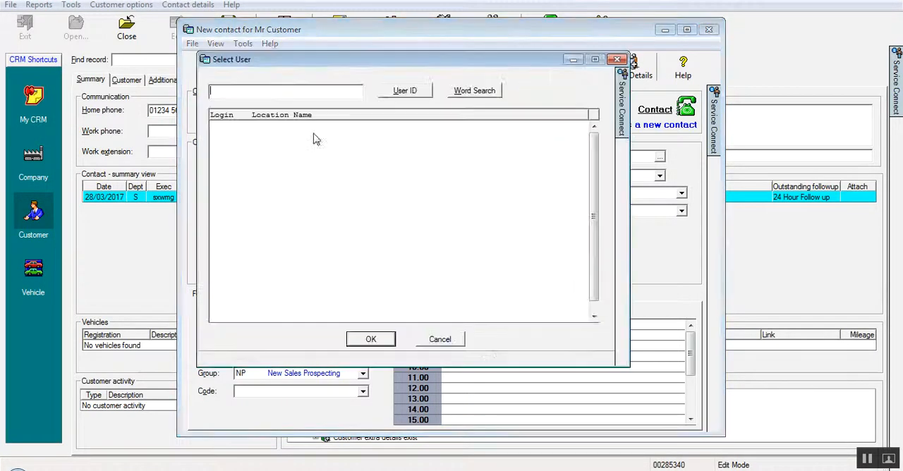
text(mark)
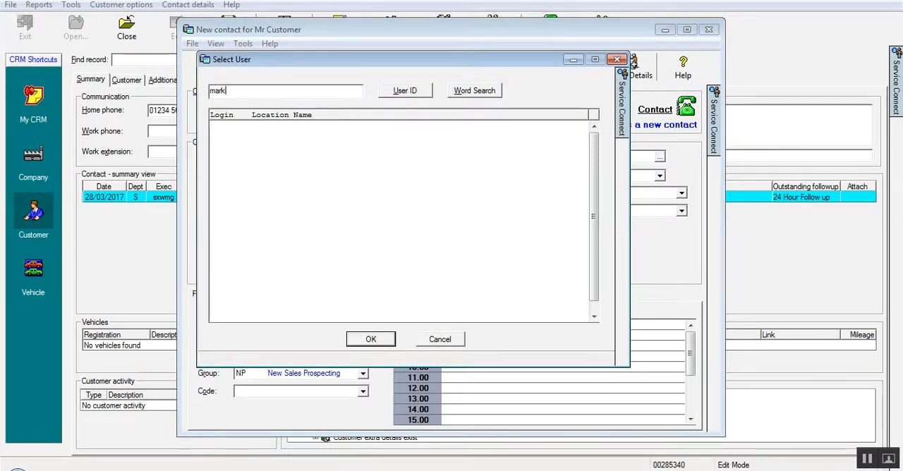
click(466, 96)
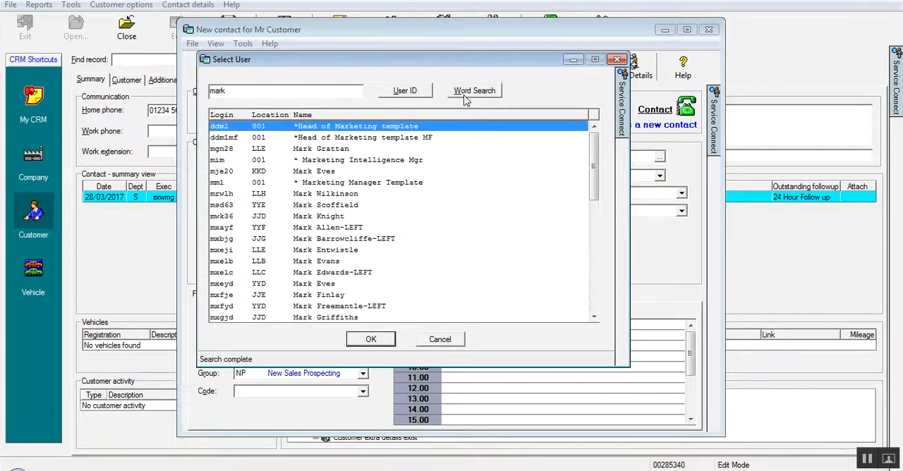
click(432, 340)
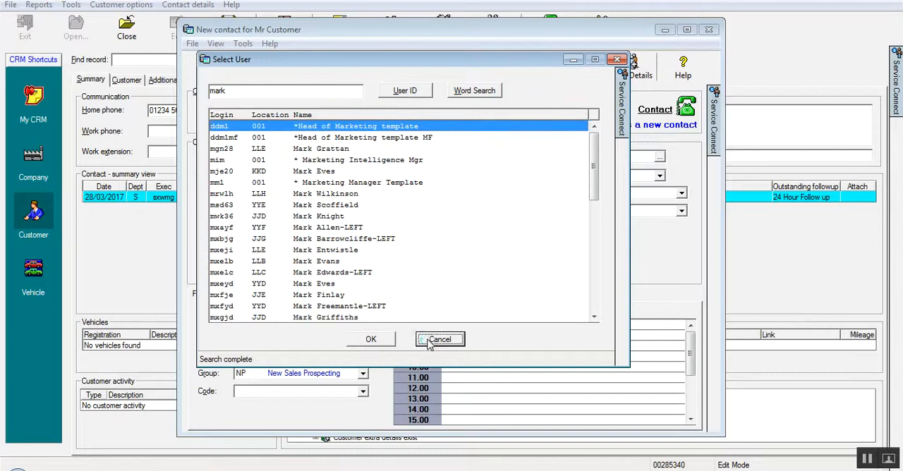
Set the next follow-up's code to N12 Appointment and its time to 18:00.
click(364, 392)
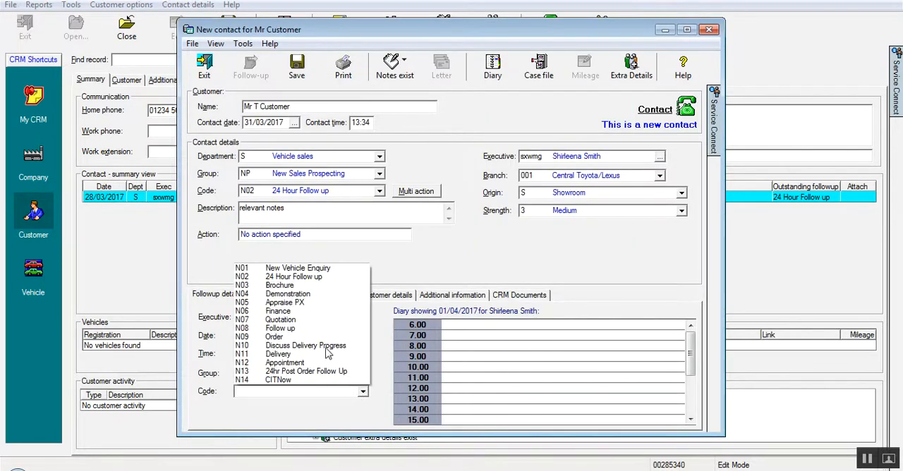
click(305, 363)
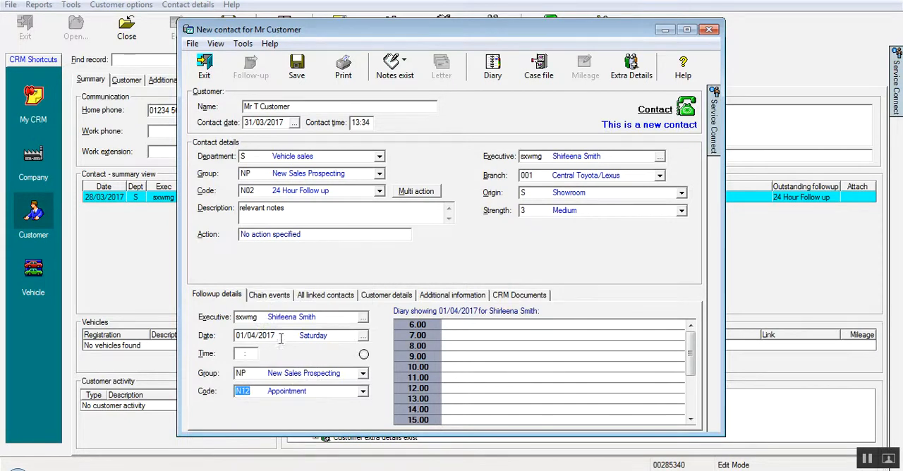
click(237, 354)
text(1800)
key(Tab)
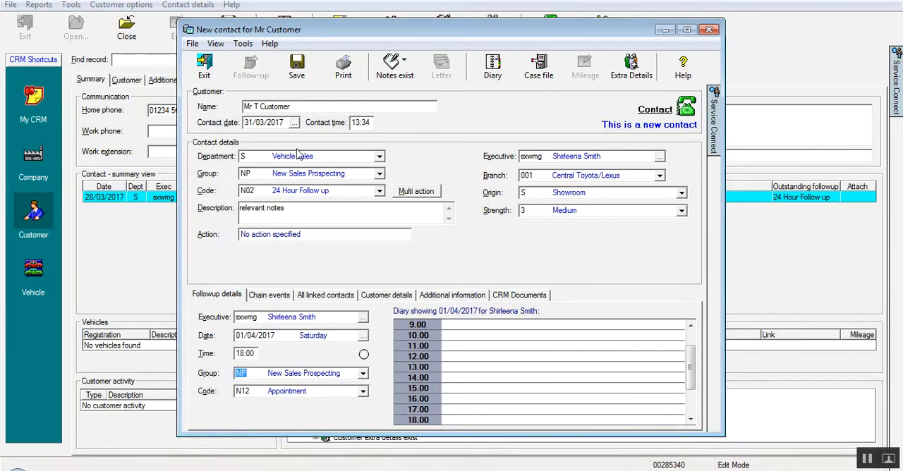
Save the new contact and the customer record, and dismiss the Symantec Endpoint Protection notification.
click(297, 67)
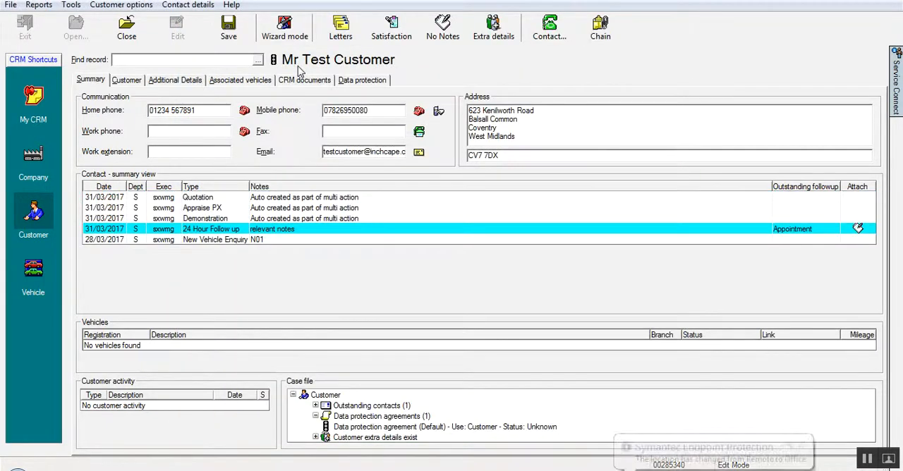
click(225, 37)
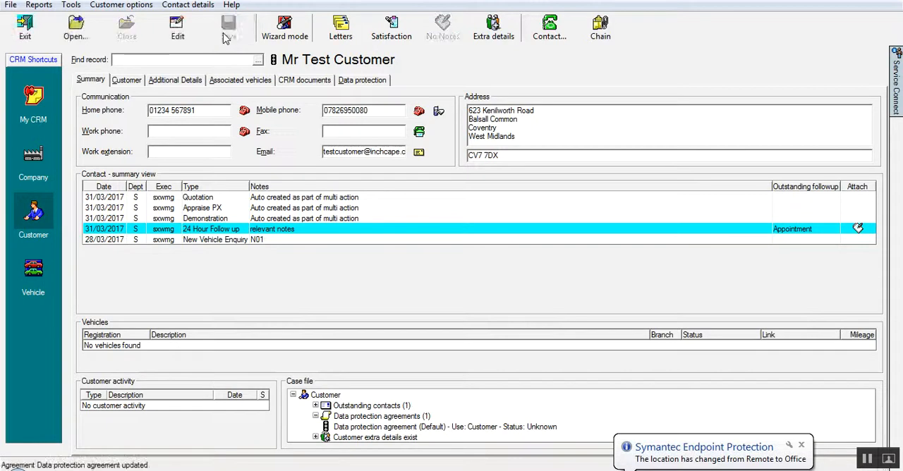
click(802, 445)
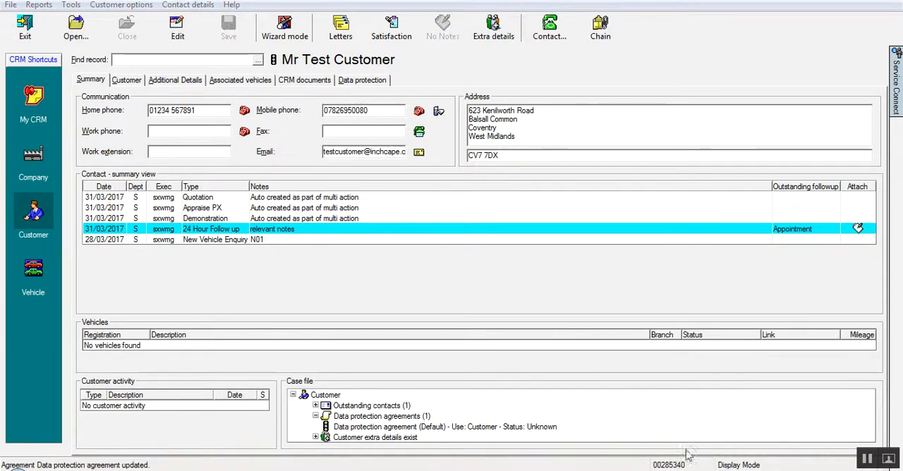